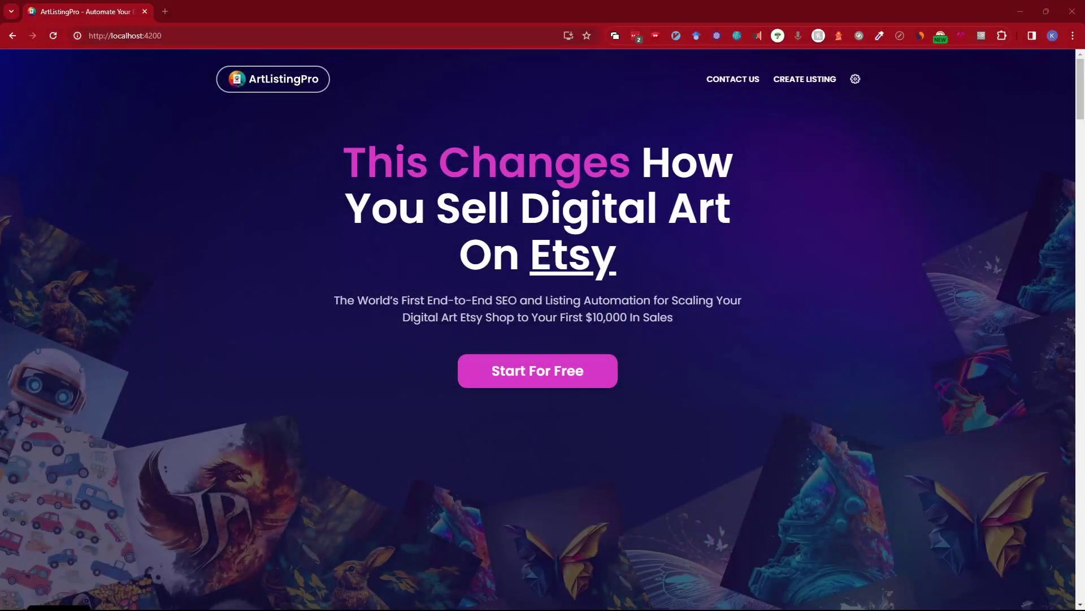
# Open the description template creator and write a template with labelled sections using variables including {{formats}}, {{nTotalImages}} and {{nFormats}}
pyautogui.click(856, 80)
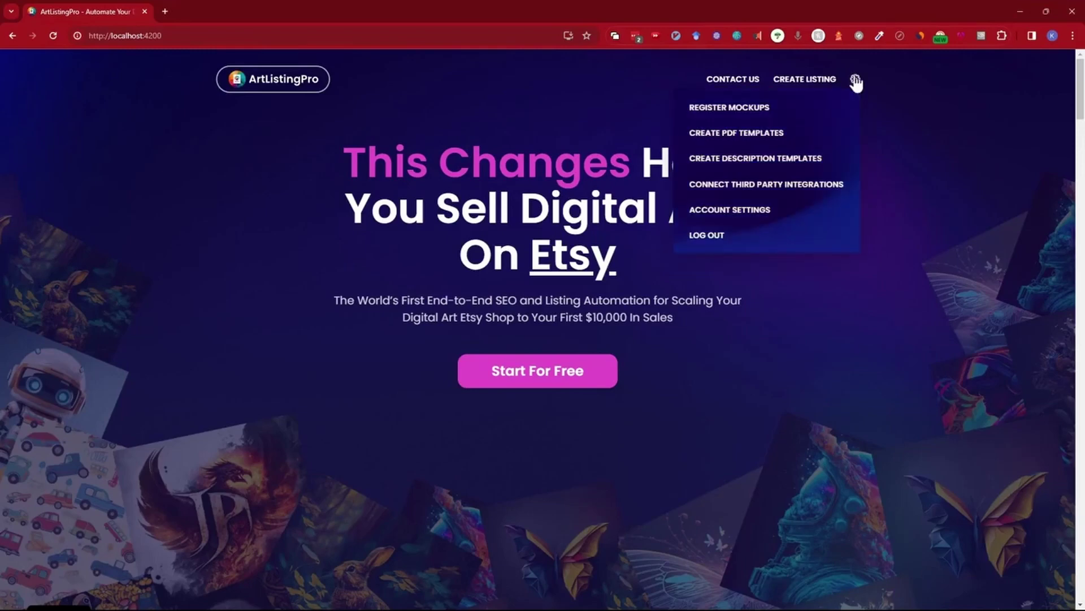
pyautogui.click(711, 164)
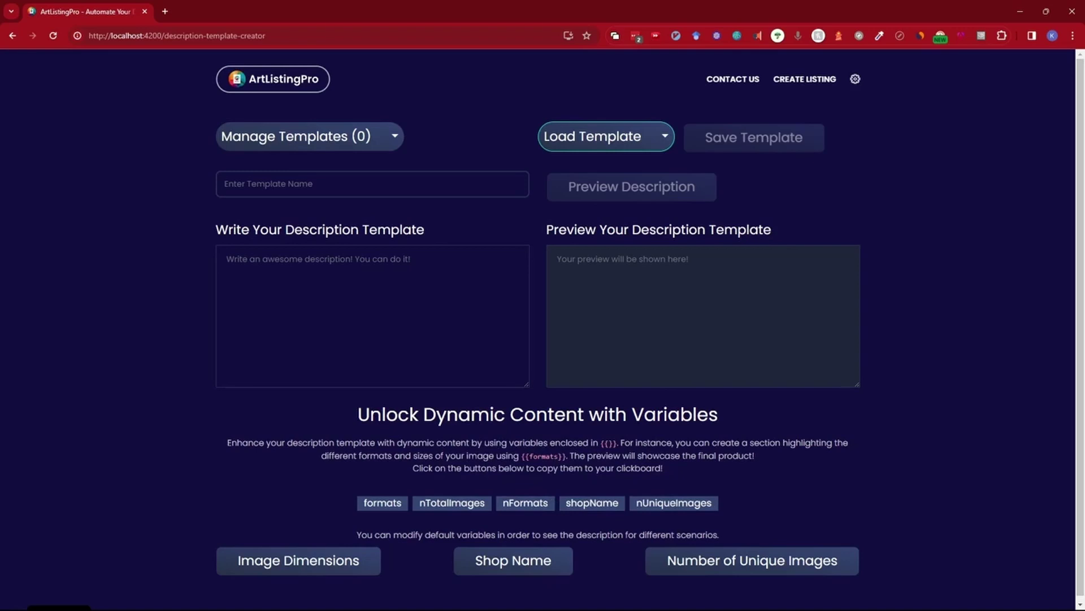
pyautogui.click(372, 315)
pyautogui.write('Image Sizes and Ratios: {{formats}}  Total Number of Images: {{nTotalImages}}  Number of Formats You Can Print: {{nFormats}}  Shopname: {{shopName}}  Unique Images: {{nUniqueImages}}')
pyautogui.scroll(3, 372, 315)
# Copy the formats variable, paste it on a new line above the total number of images section, and delete the pasted line
pyautogui.doubleClick(249, 275)
pyautogui.click(383, 503)
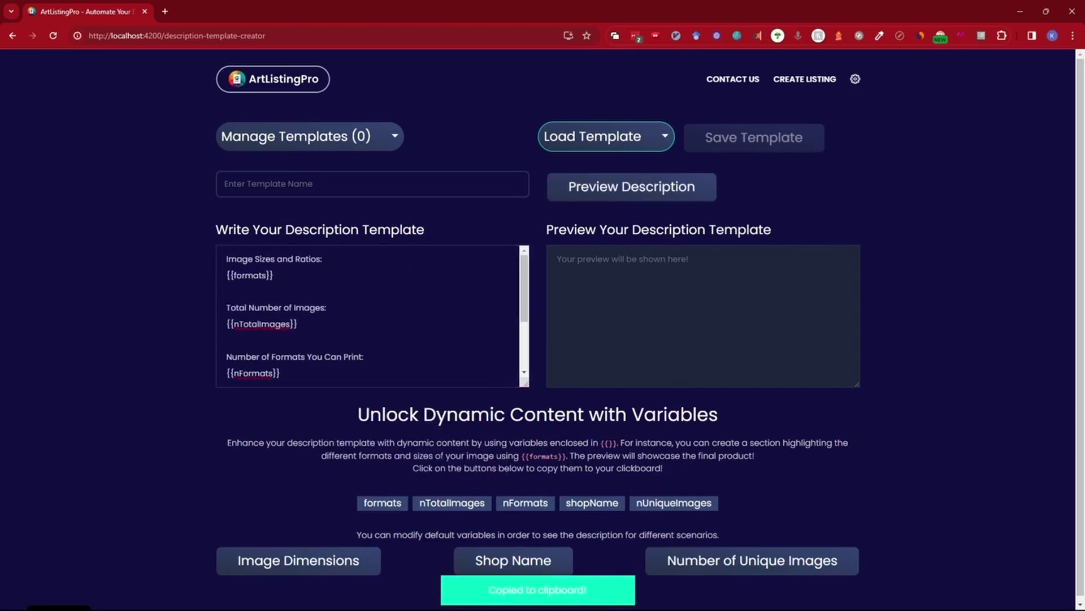
pyautogui.click(227, 291)
pyautogui.press('Return')
pyautogui.hotkey('ctrl', 'v')
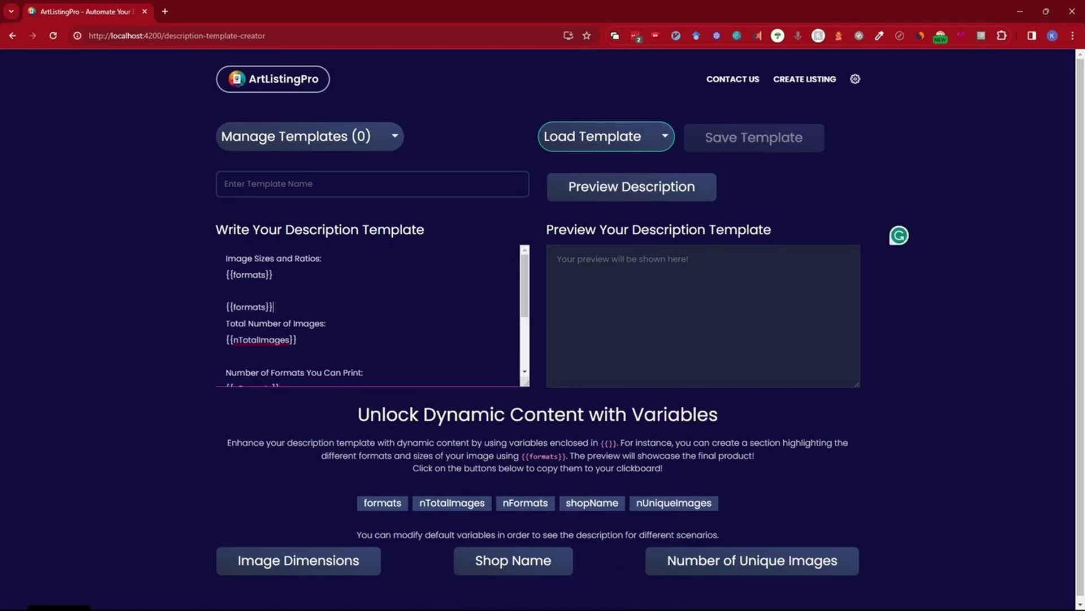
pyautogui.hotkey('shift', 'Home')
pyautogui.press('BackSpace')
pyautogui.press('BackSpace')
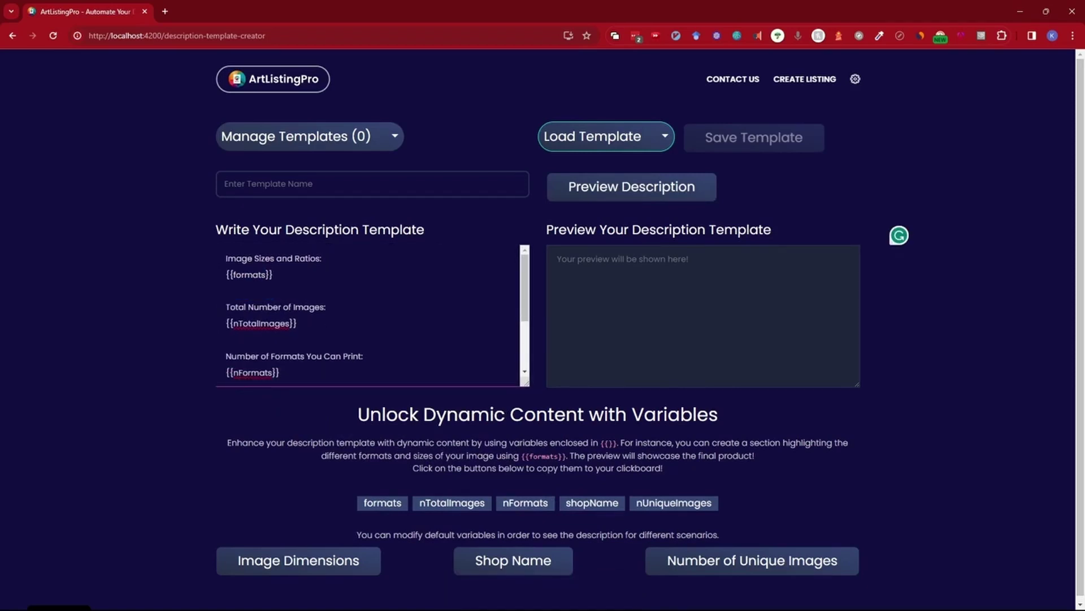
# Preview the description and compare the template's {{formats}} variable with the generated aspect ratios and print sizes
pyautogui.click(636, 198)
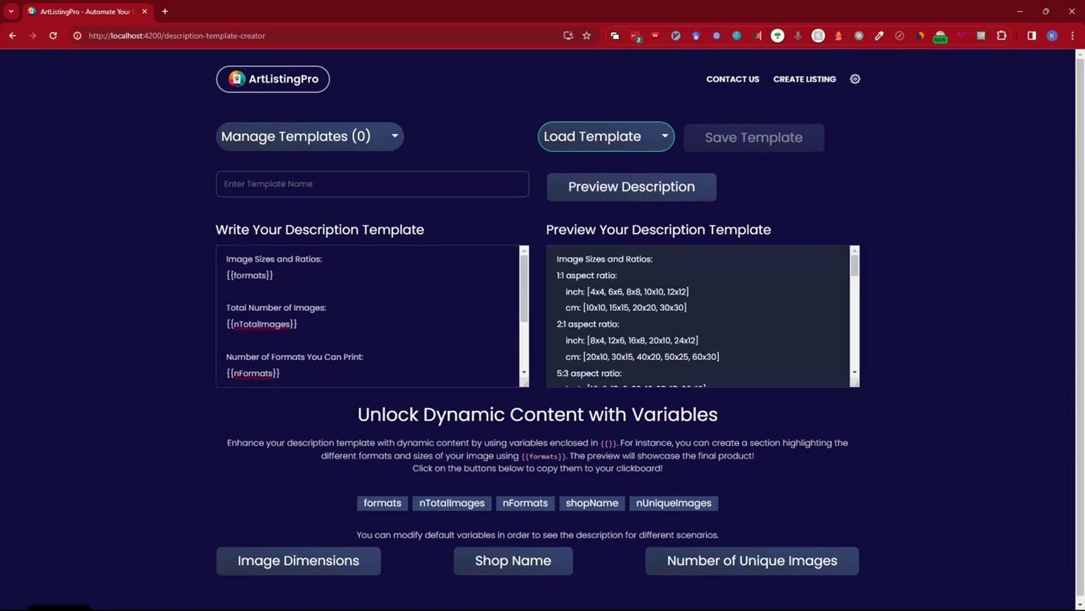
pyautogui.moveTo(253, 259); pyautogui.dragTo(307, 375)
pyautogui.scroll(2, 368, 315)
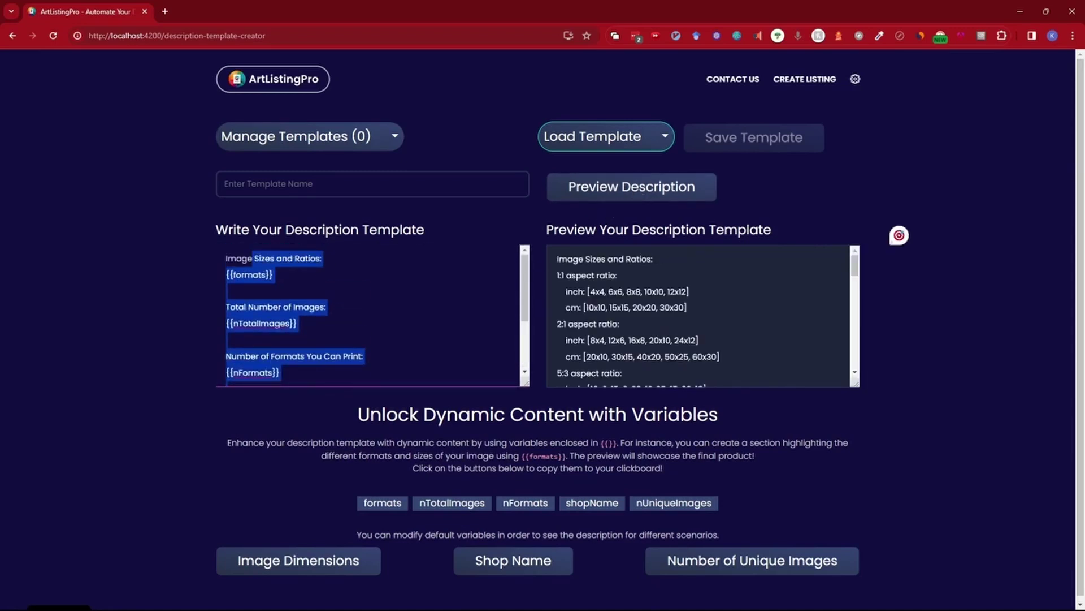
pyautogui.click(227, 291)
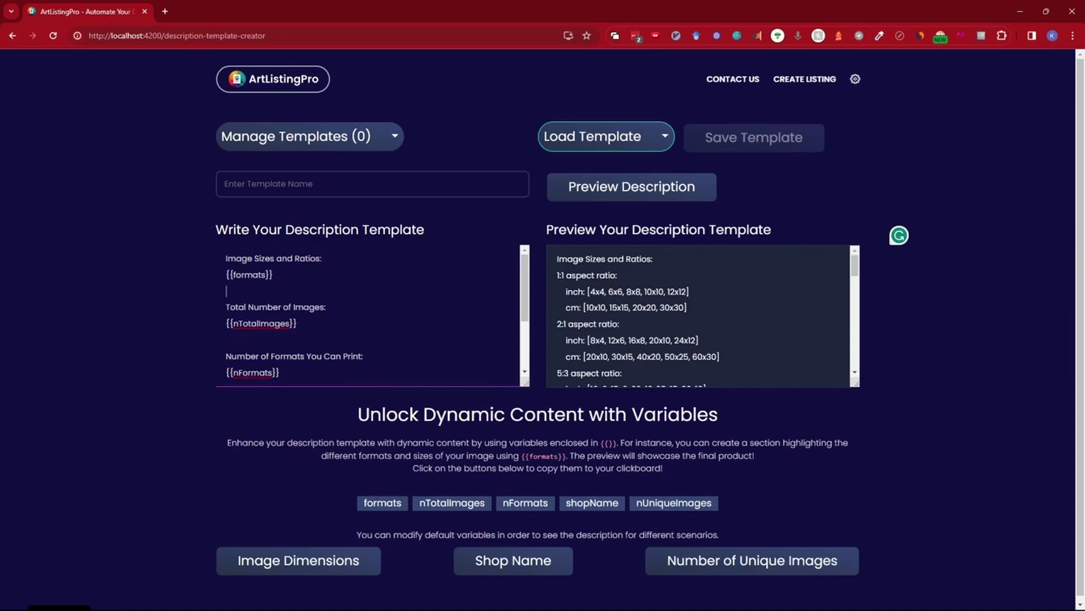
pyautogui.moveTo(557, 273); pyautogui.dragTo(619, 276)
pyautogui.click(722, 300)
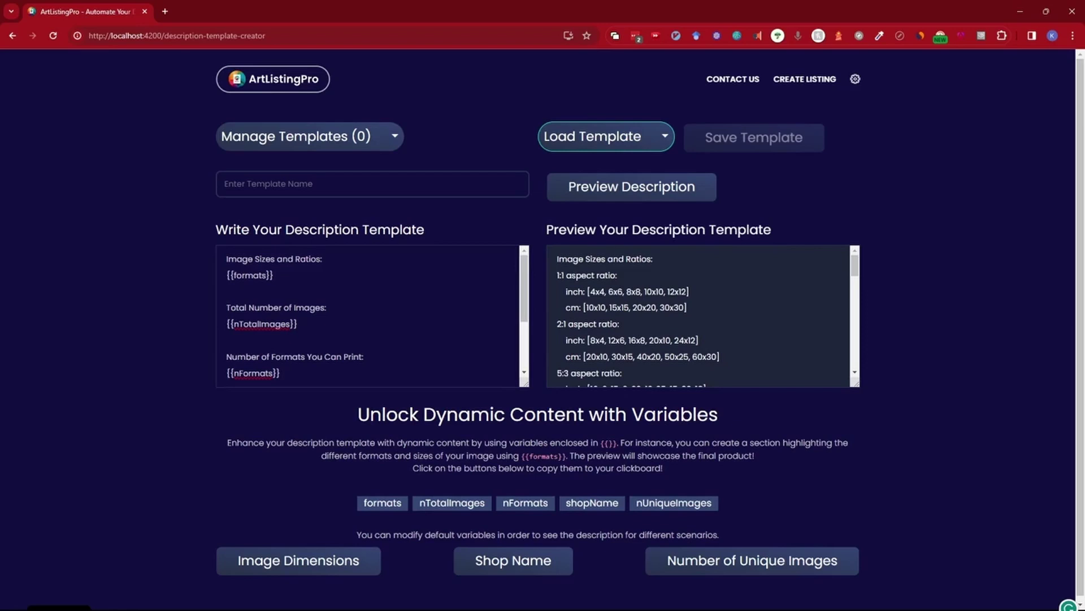
# Change one digit in each of the two image dimensions to 2 and regenerate the description preview
pyautogui.moveTo(378, 507)
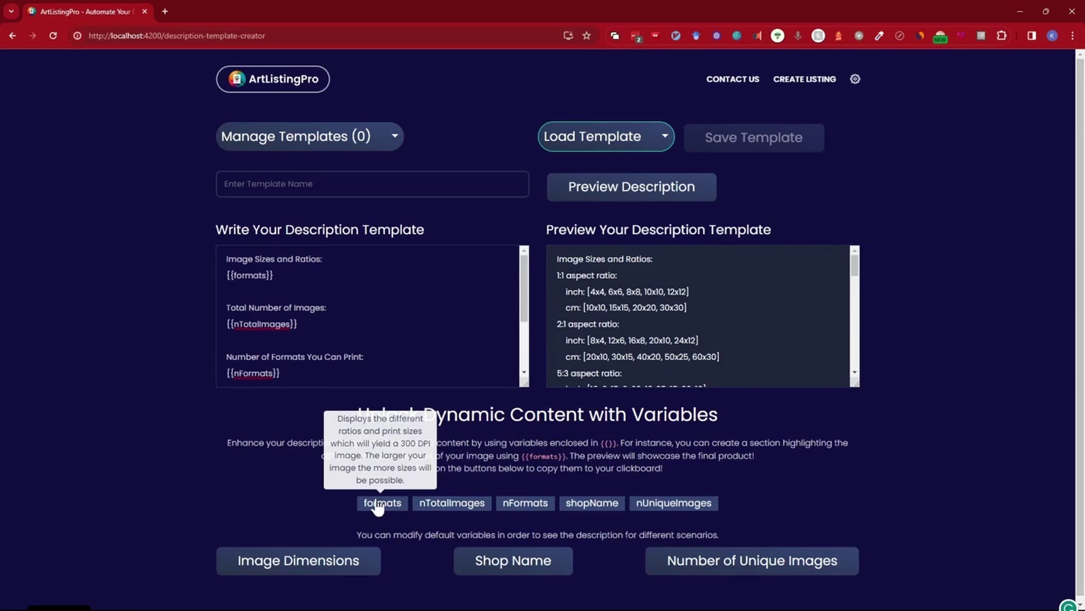
pyautogui.click(293, 562)
pyautogui.click(265, 426)
pyautogui.press('Left')
pyautogui.press('BackSpace')
pyautogui.write('2')
pyautogui.click(256, 502)
pyautogui.press('BackSpace')
pyautogui.write('2')
pyautogui.click(322, 568)
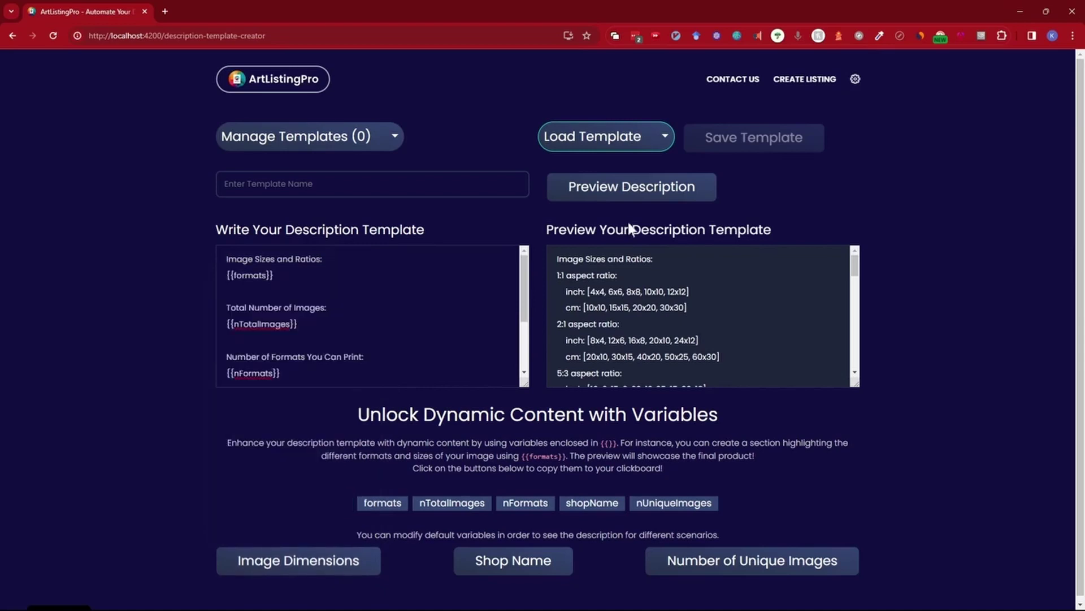
pyautogui.click(627, 192)
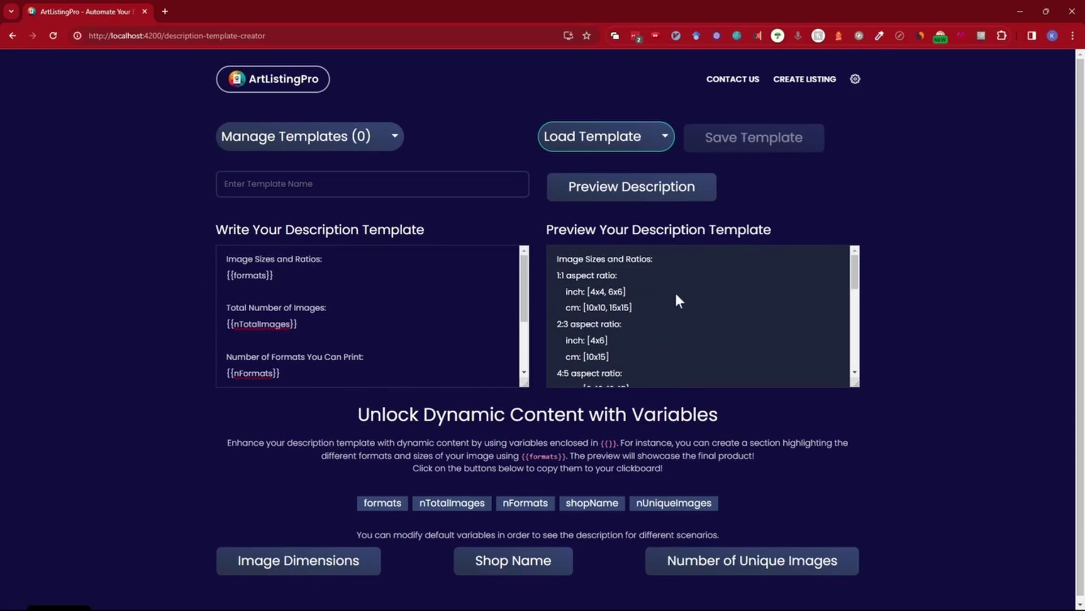
# Examine the preview's aspect ratios, total number of images and number of printable formats against the template variables
pyautogui.scroll(-1, 850, 376)
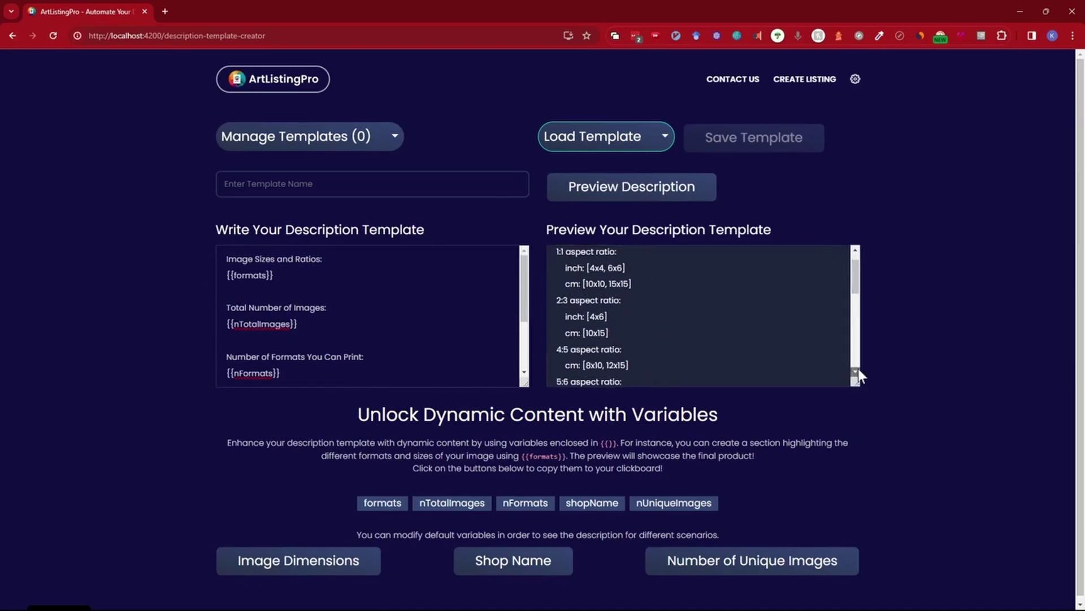
pyautogui.scroll(-4, 768, 332)
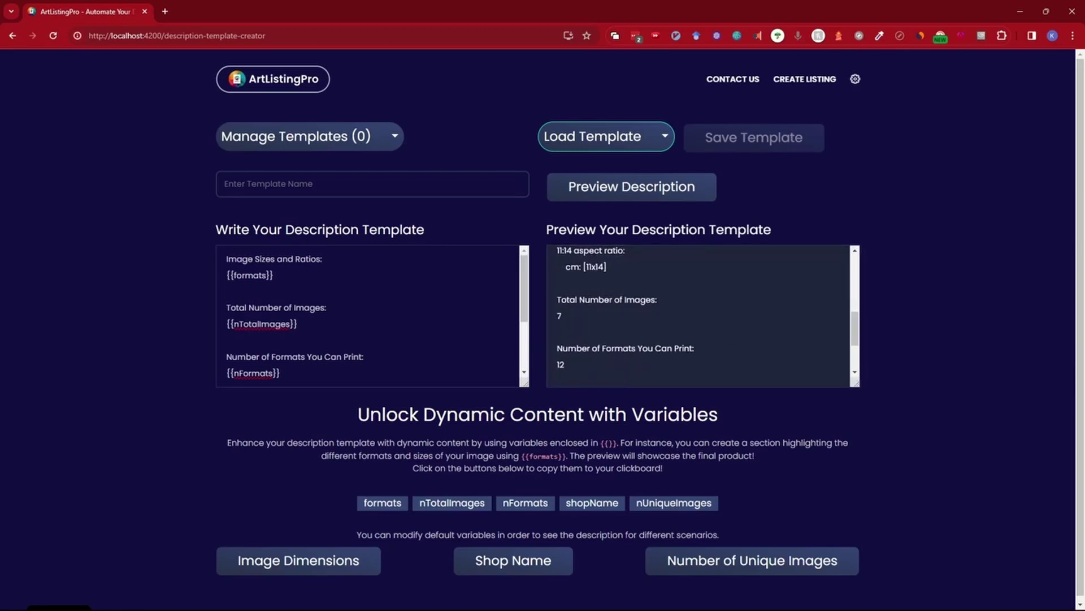
pyautogui.moveTo(856, 328); pyautogui.dragTo(856, 266)
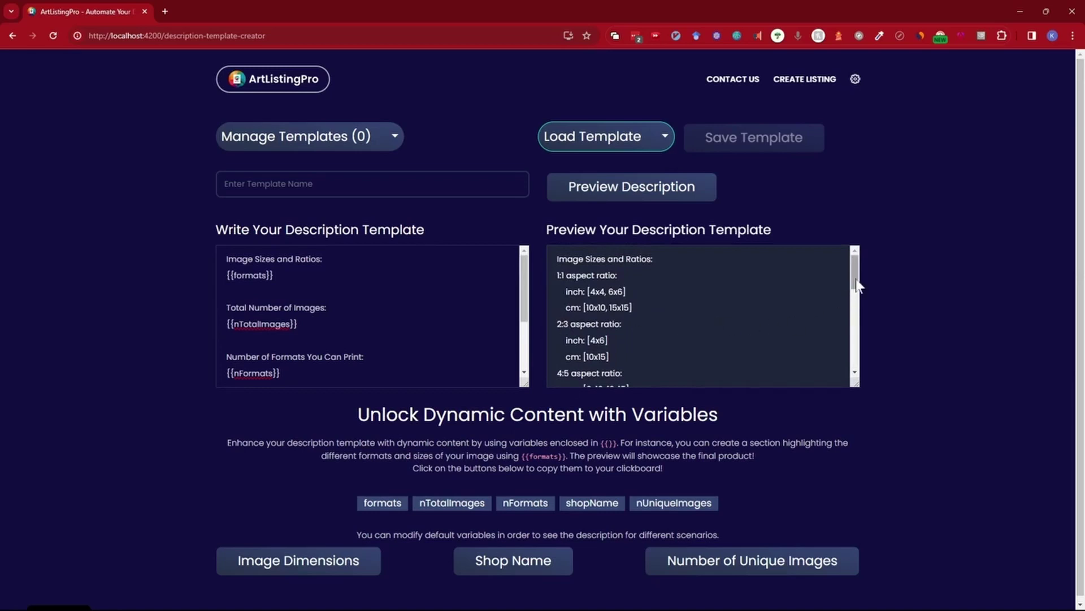
pyautogui.moveTo(853, 275); pyautogui.dragTo(851, 331)
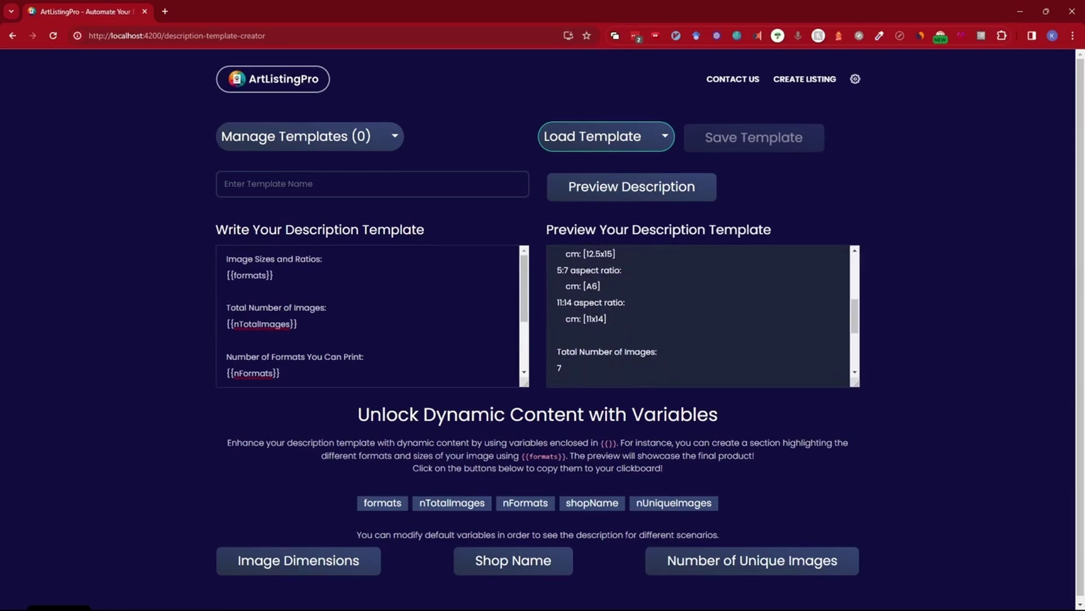
pyautogui.click(524, 307)
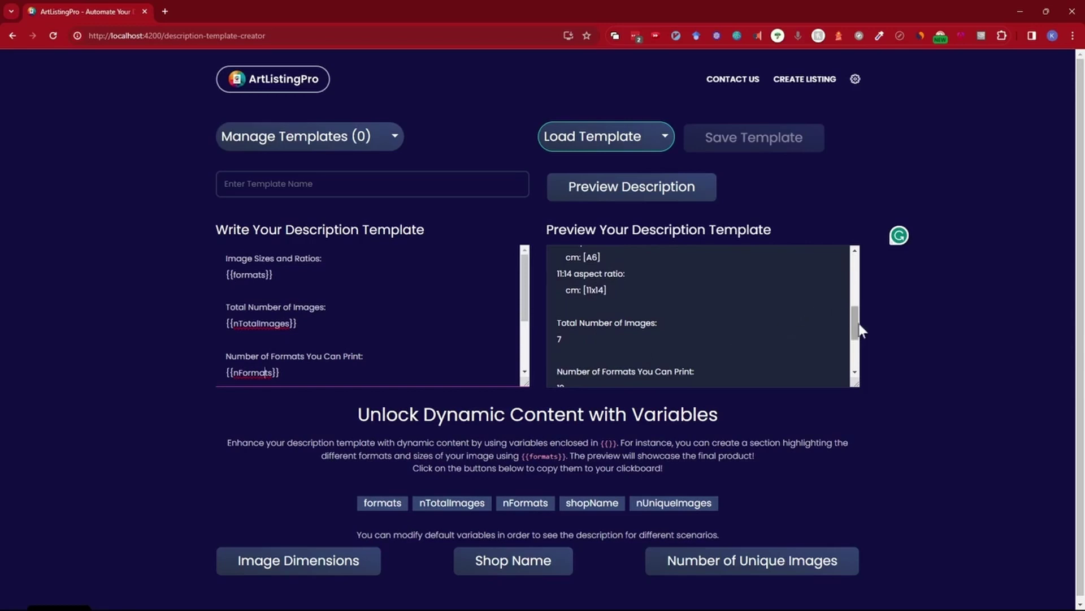
pyautogui.moveTo(859, 324); pyautogui.dragTo(828, 331)
pyautogui.moveTo(566, 355); pyautogui.dragTo(554, 355)
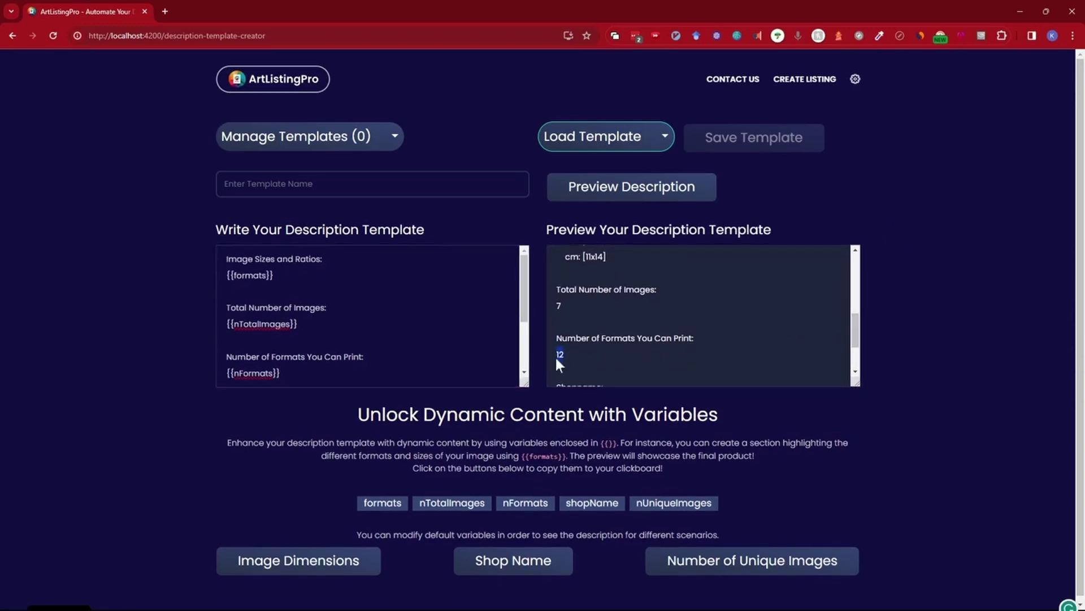
pyautogui.scroll(5, 701, 329)
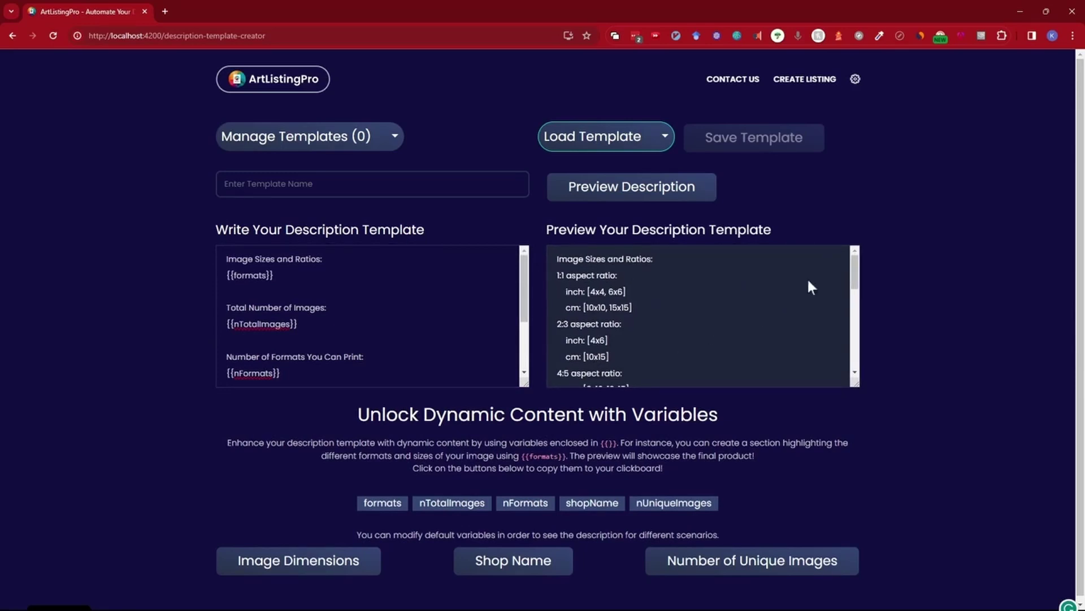
pyautogui.scroll(-1, 819, 284)
pyautogui.moveTo(853, 296); pyautogui.dragTo(852, 320)
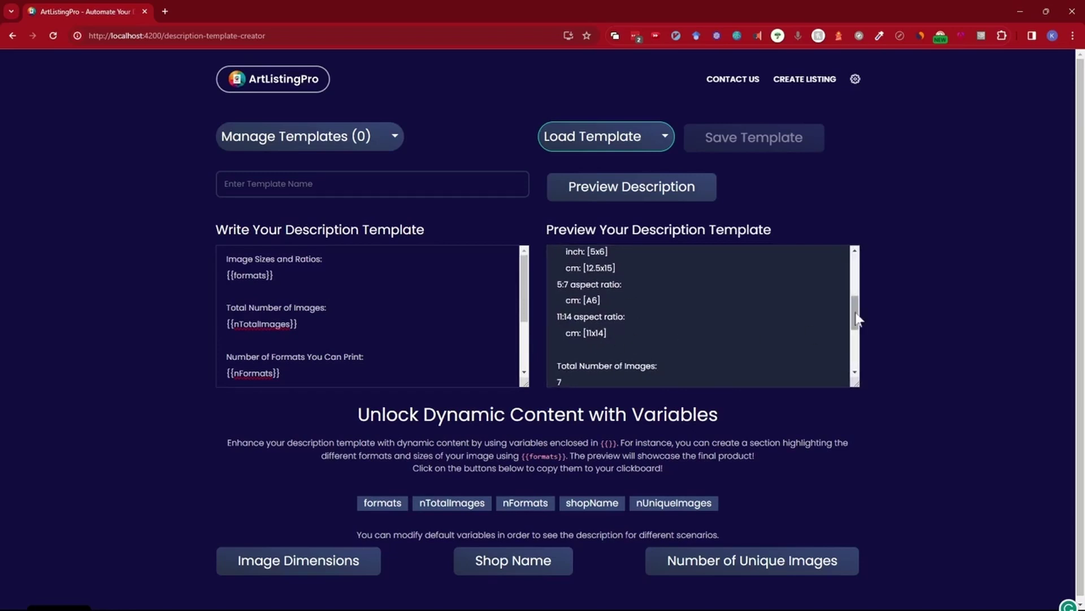
pyautogui.scroll(-3, 846, 341)
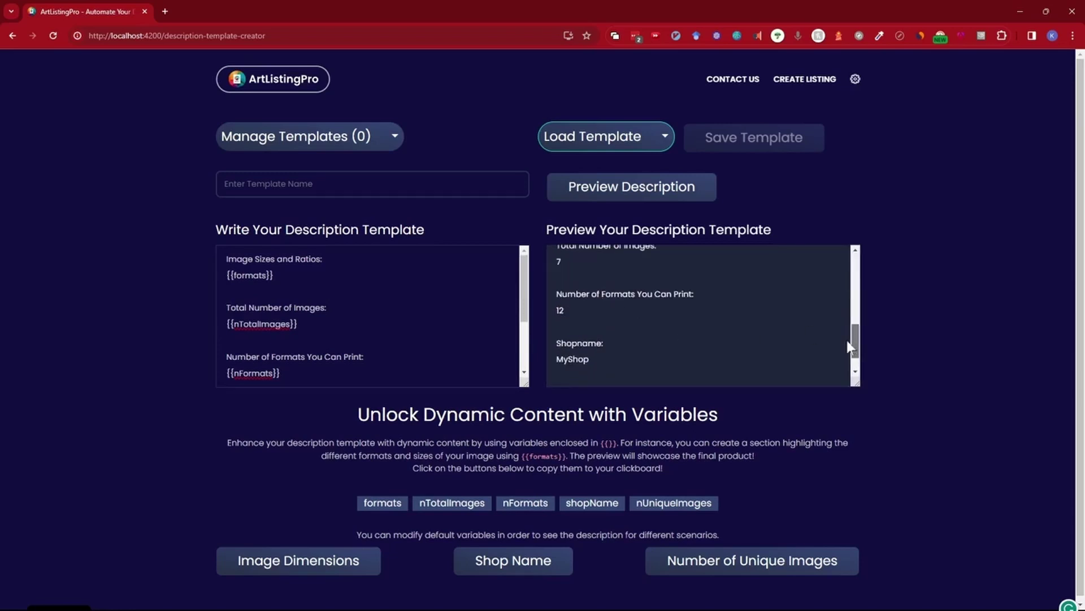
# Set the shop name variable to Artlify, regenerate the preview, and compare it with {{shopName}} in the template
pyautogui.click(525, 373)
pyautogui.click(525, 375)
pyautogui.click(526, 374)
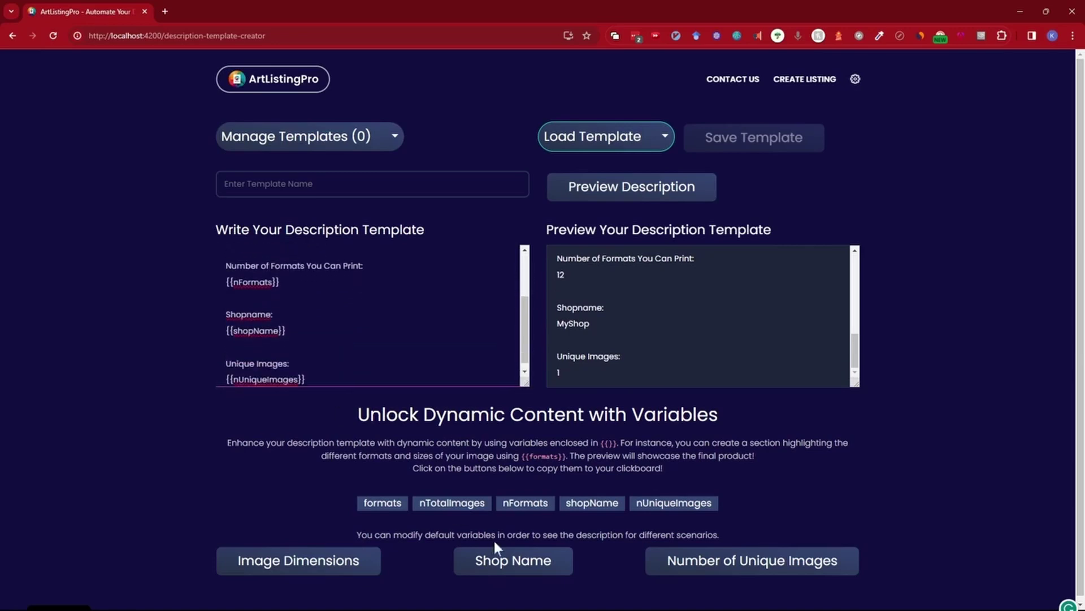
pyautogui.click(528, 565)
pyautogui.click(515, 505)
pyautogui.press('BackSpace')
pyautogui.press('BackSpace')
pyautogui.press('BackSpace')
pyautogui.press('BackSpace')
pyautogui.press('BackSpace')
pyautogui.press('BackSpace')
pyautogui.write('Artlify')
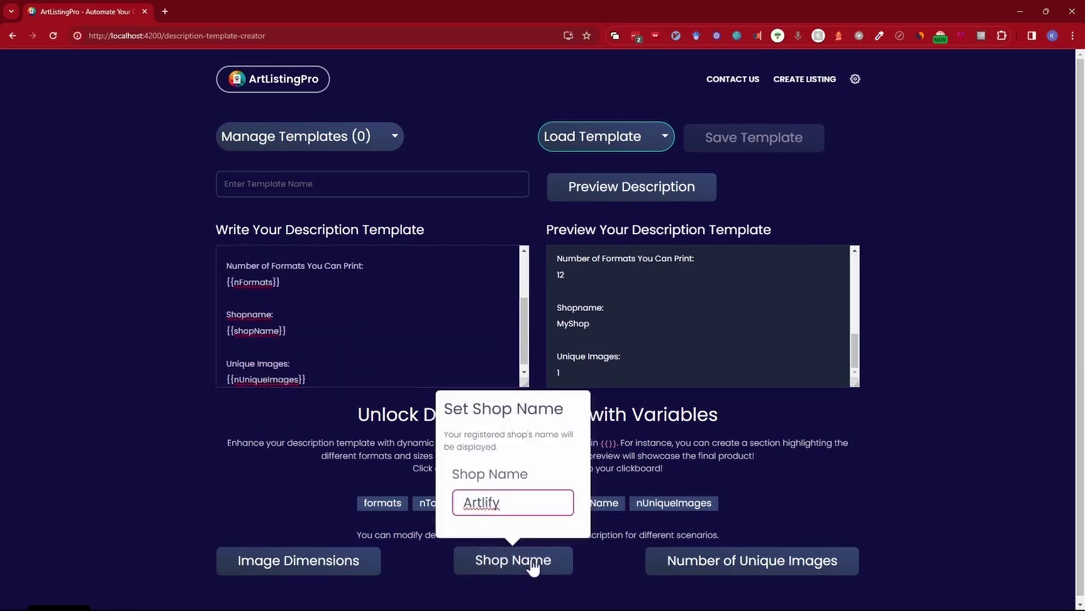
pyautogui.click(533, 565)
pyautogui.click(644, 191)
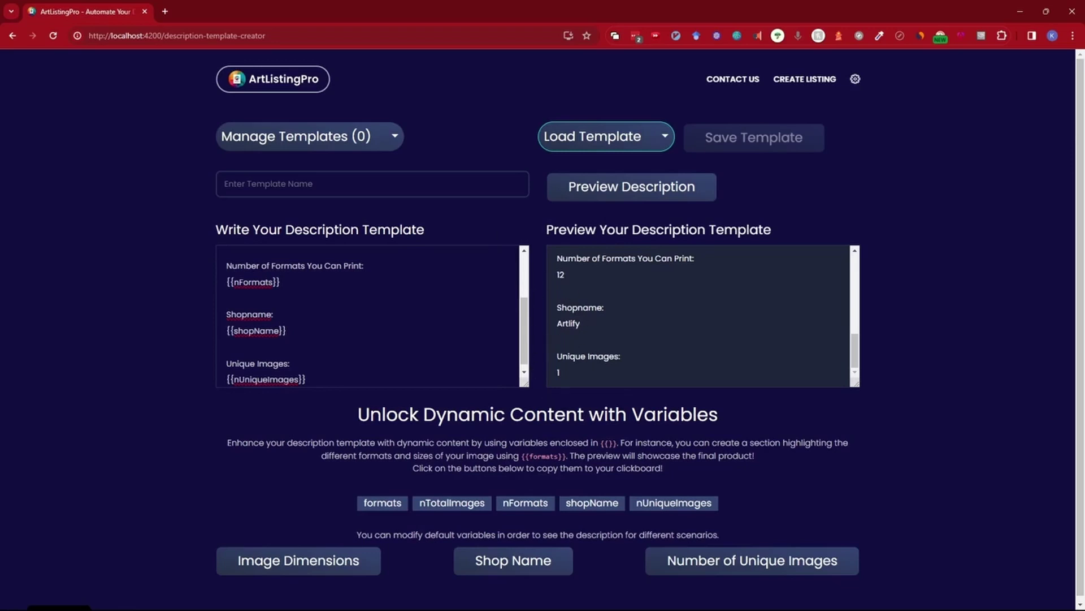
pyautogui.moveTo(287, 331); pyautogui.dragTo(230, 331)
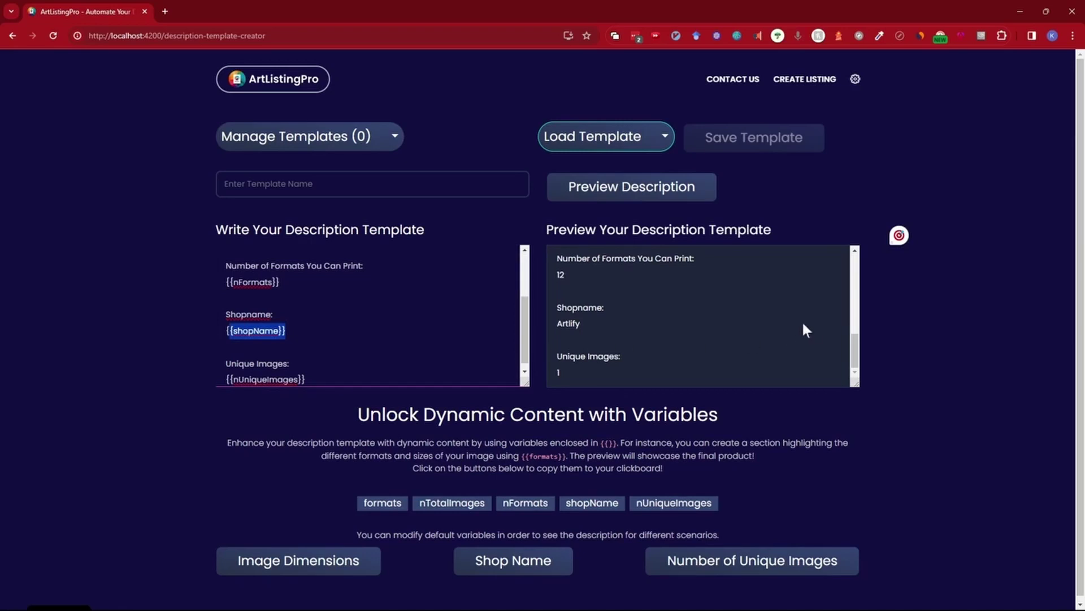
pyautogui.click(654, 341)
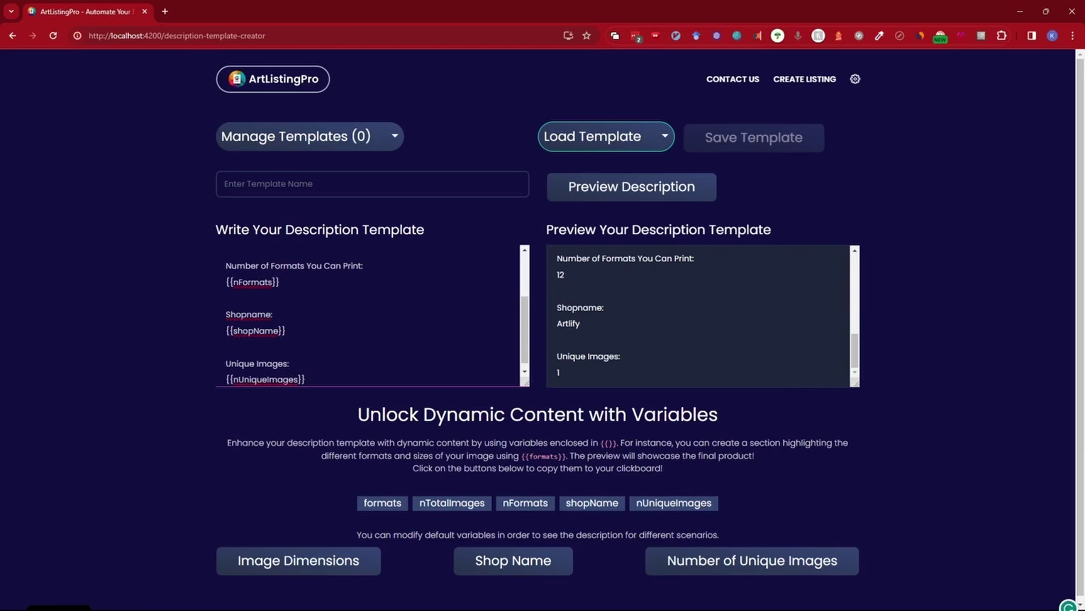
# Set the number of unique images to 2, regenerate the preview, and check the total number of images section
pyautogui.click(760, 560)
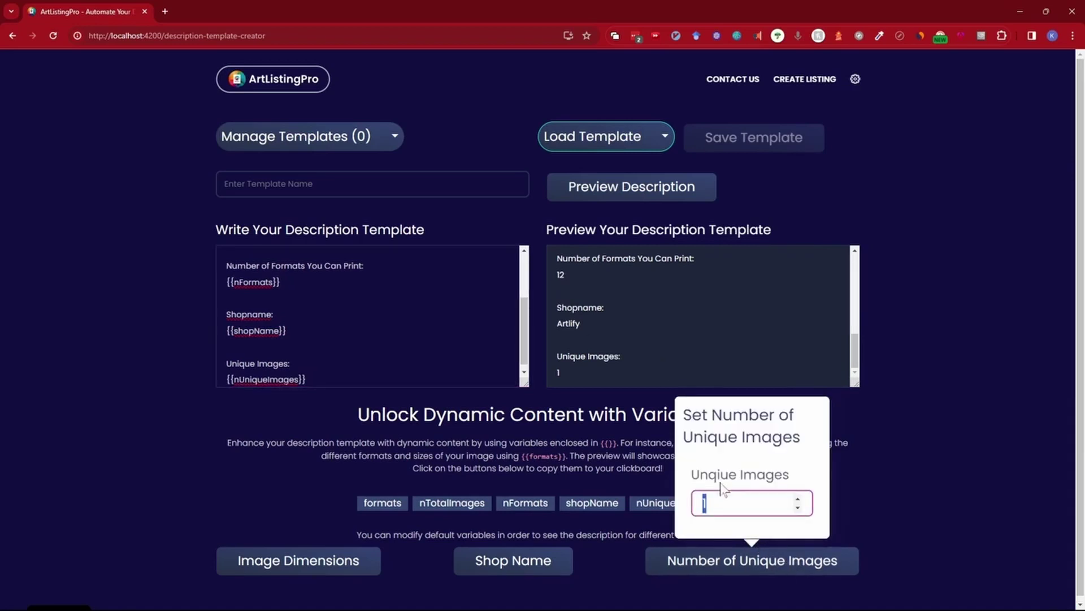
pyautogui.write('2')
pyautogui.click(750, 574)
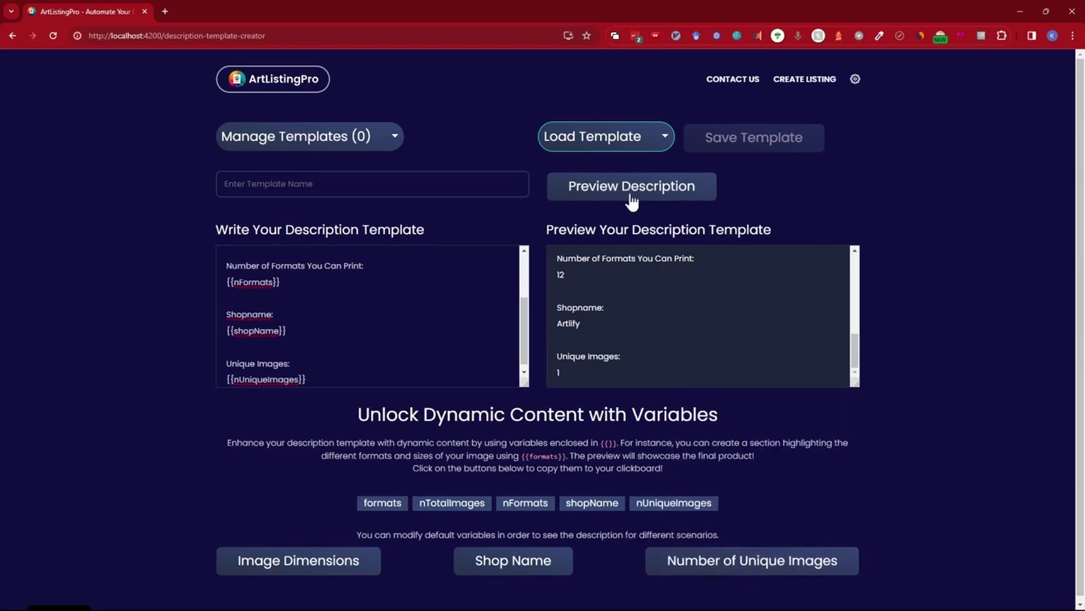
pyautogui.click(629, 192)
pyautogui.scroll(10, 579, 371)
pyautogui.scroll(-6, 666, 305)
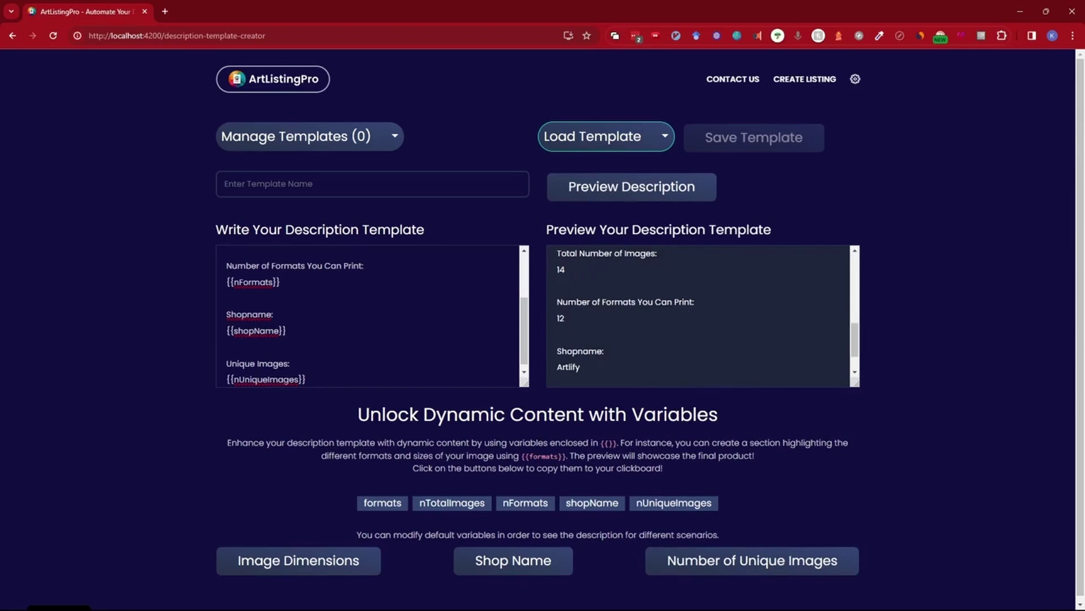
pyautogui.moveTo(526, 339); pyautogui.dragTo(527, 283)
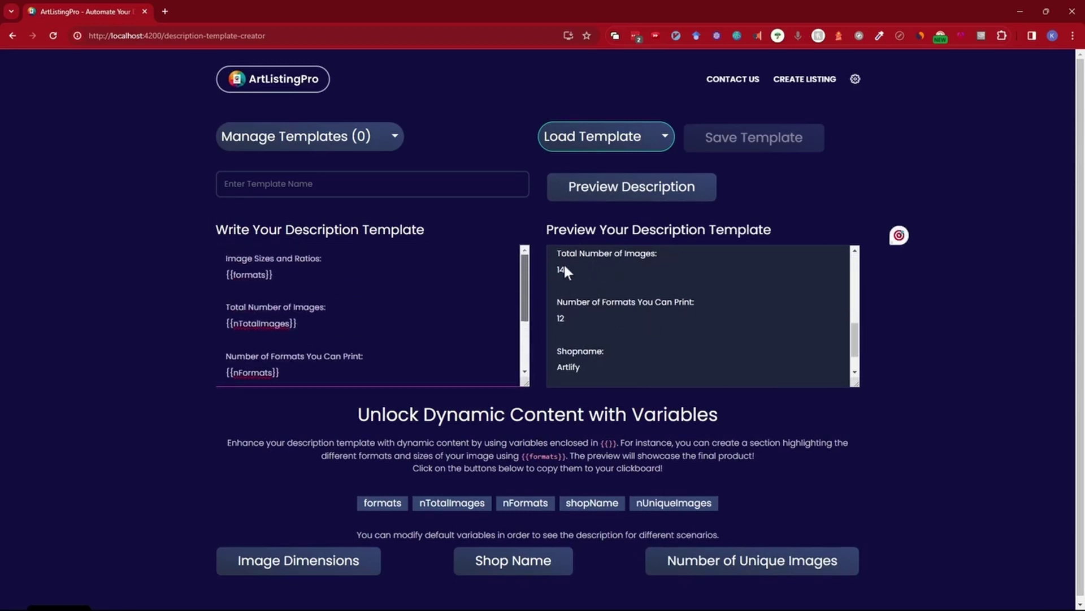
# Set the number of unique images to 1, regenerate the preview, and review the whole description against the template
pyautogui.click(719, 558)
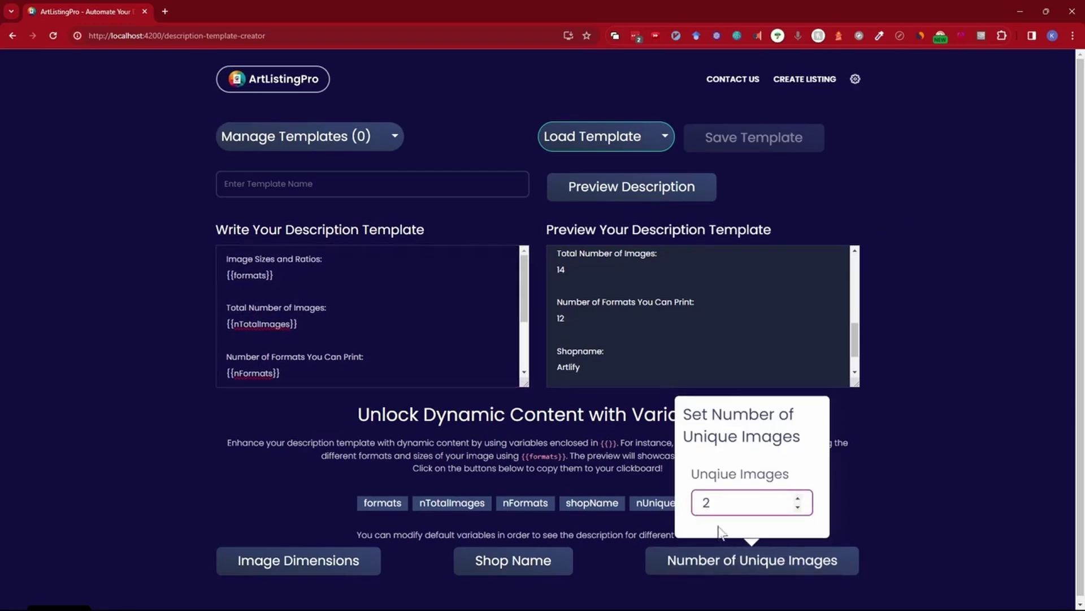
pyautogui.click(711, 502)
pyautogui.press('BackSpace')
pyautogui.write('1')
pyautogui.click(764, 560)
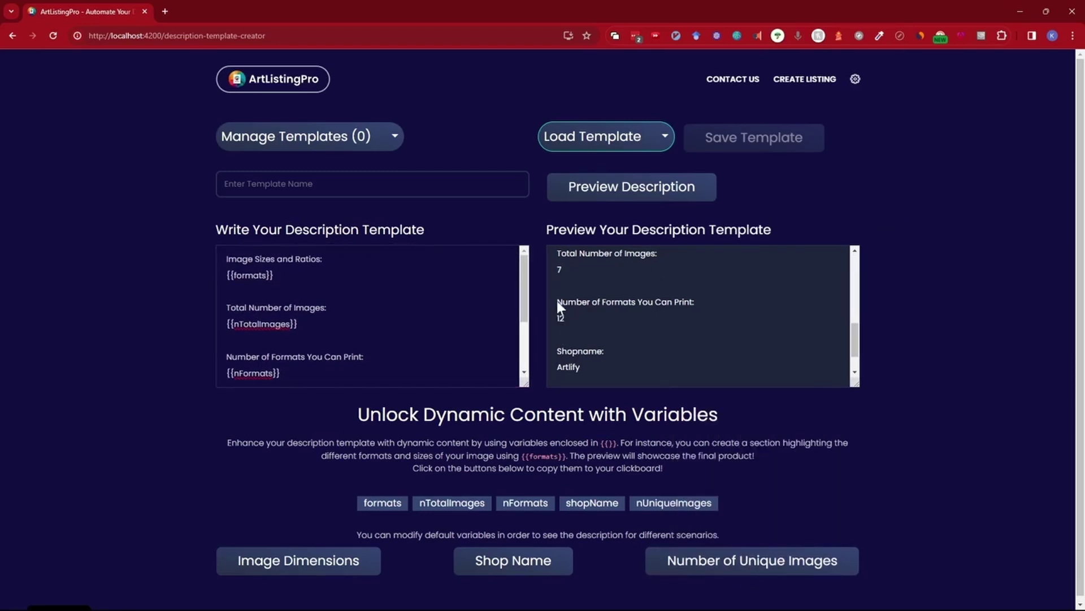
pyautogui.moveTo(557, 302); pyautogui.dragTo(600, 291)
pyautogui.scroll(5, 640, 286)
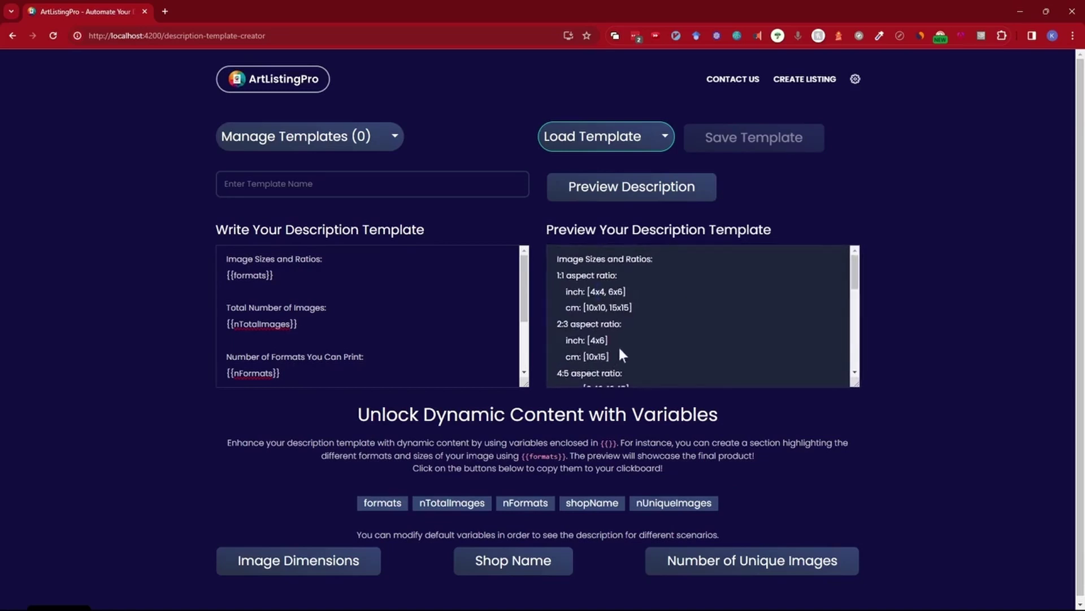
pyautogui.scroll(-5, 627, 344)
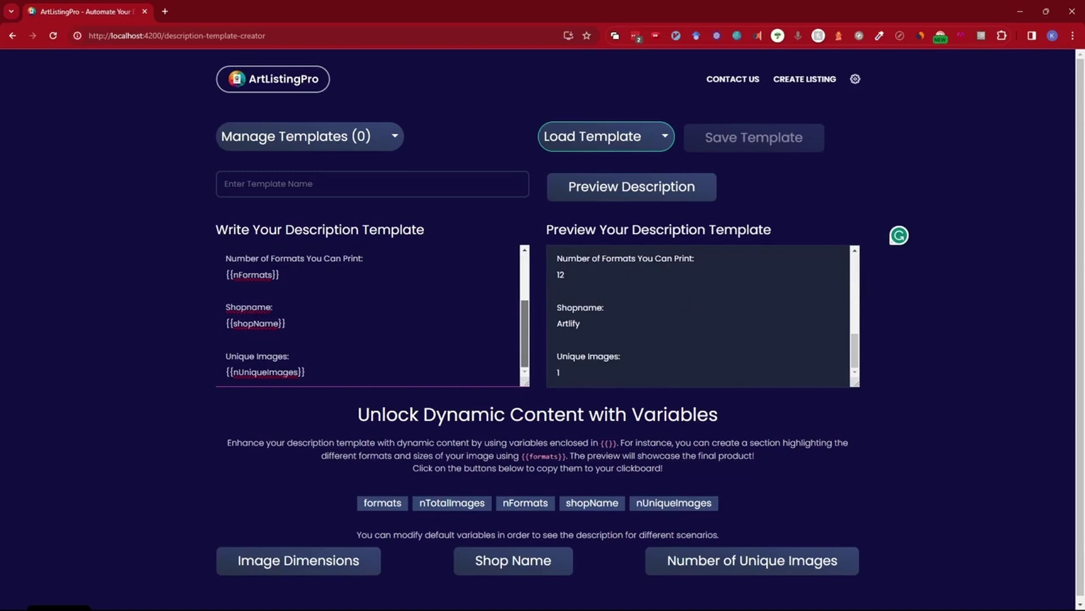
pyautogui.scroll(2, 526, 337)
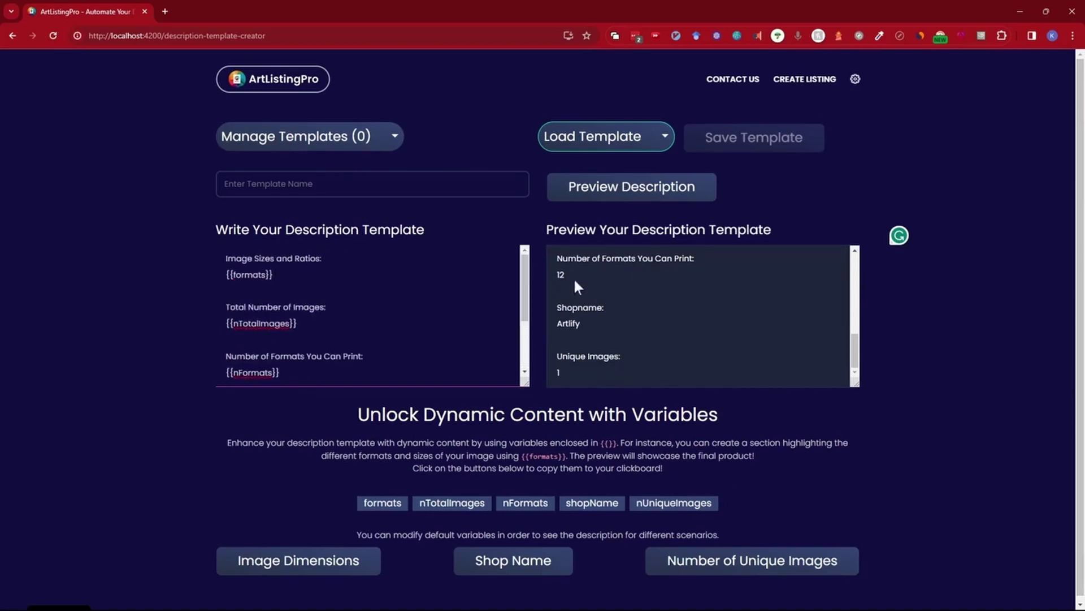
# Save the description template under the name Generic Template and check it in the list of managed templates
pyautogui.click(328, 187)
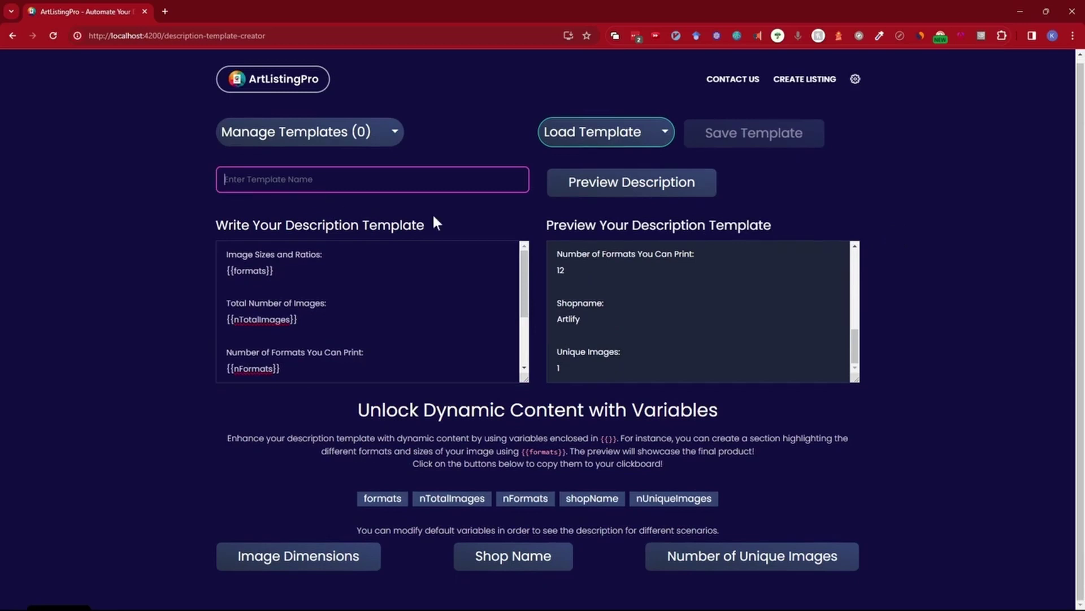
pyautogui.write('Generic Template')
pyautogui.click(779, 145)
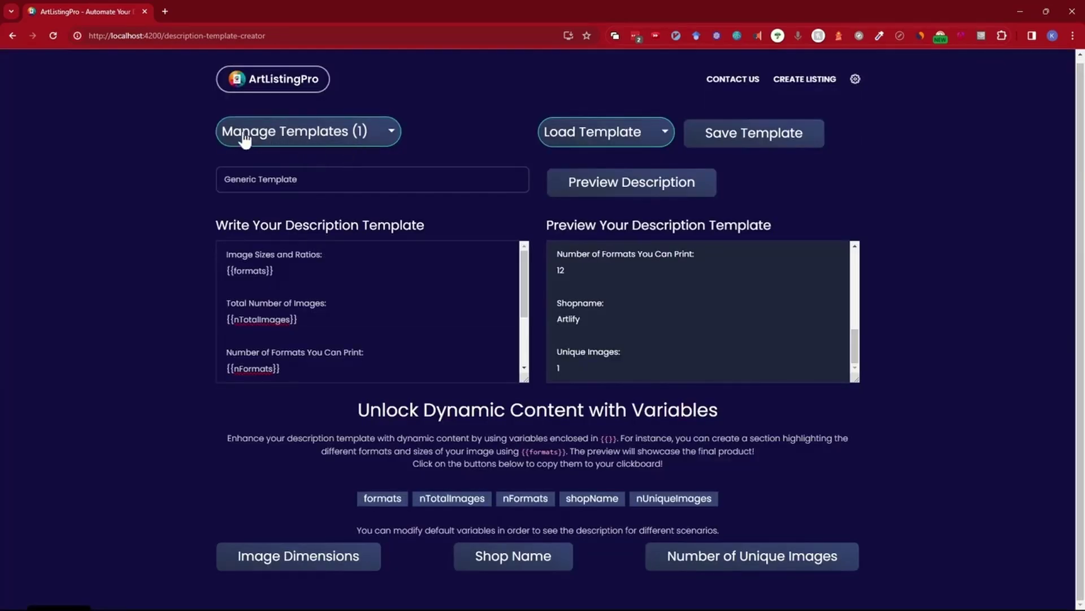
pyautogui.click(334, 142)
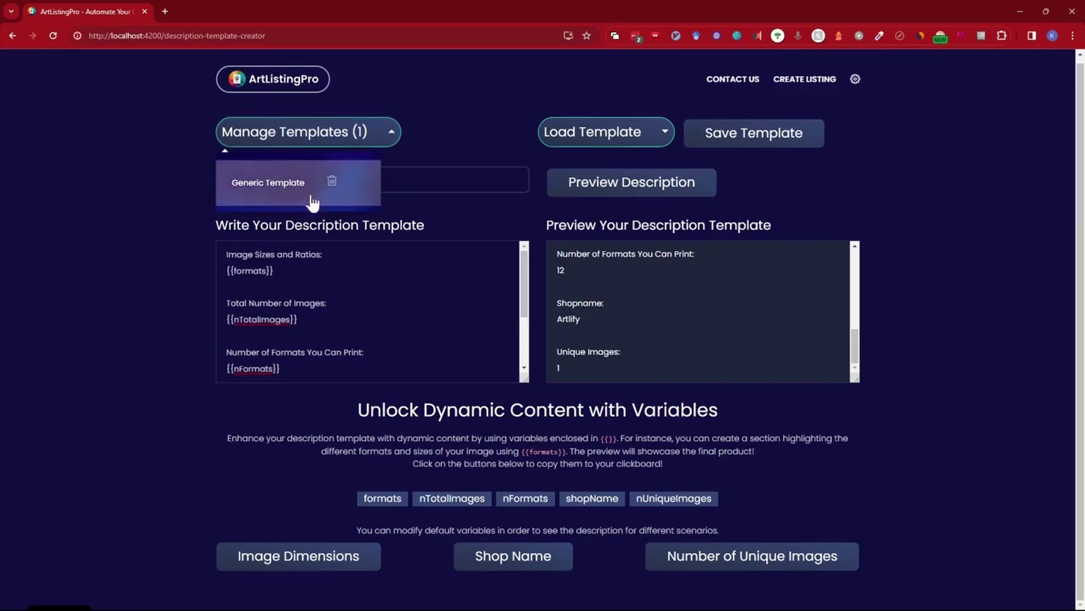
# Load the Default Description template into the editor and generate its preview
pyautogui.click(594, 133)
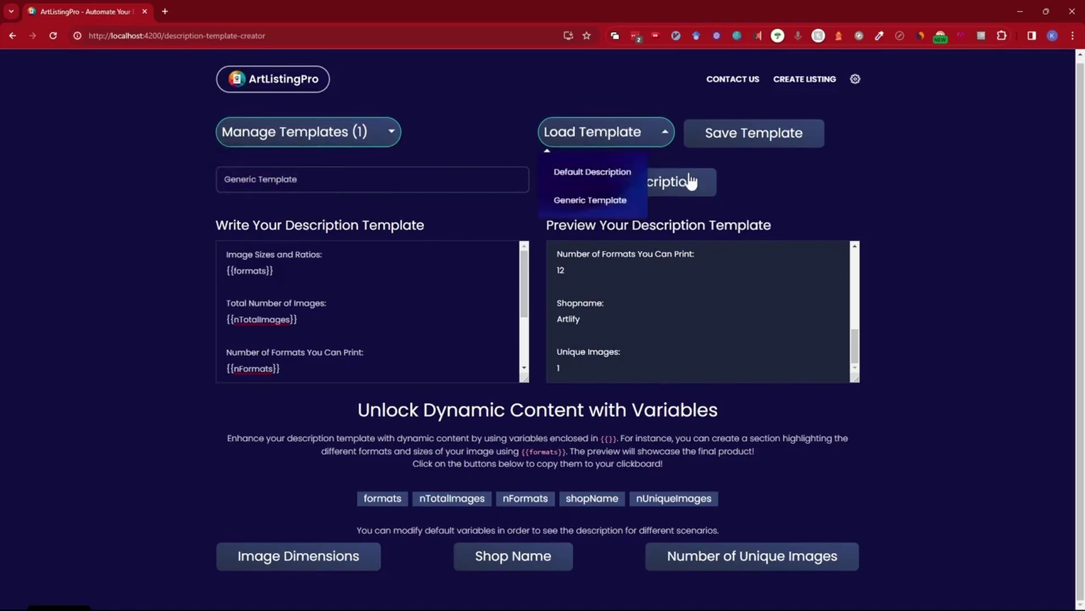
pyautogui.click(574, 169)
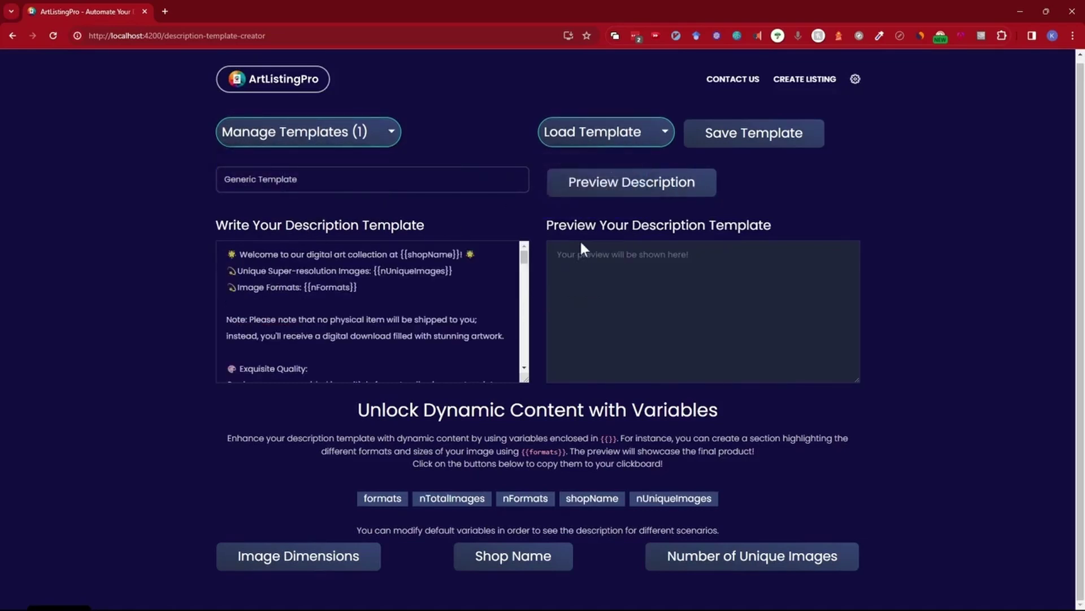
pyautogui.click(599, 191)
# Load the saved Generic Template, generate its preview, and review the previewed description through to the unique images section
pyautogui.click(593, 133)
pyautogui.click(576, 196)
pyautogui.click(639, 192)
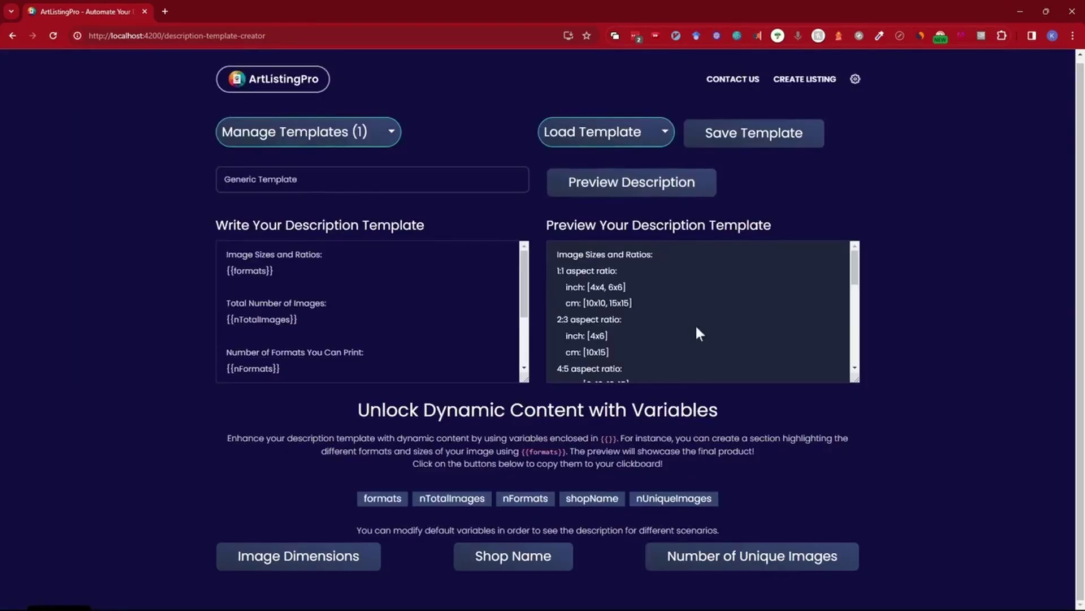
pyautogui.scroll(-2, 719, 308)
pyautogui.scroll(-5, 729, 300)
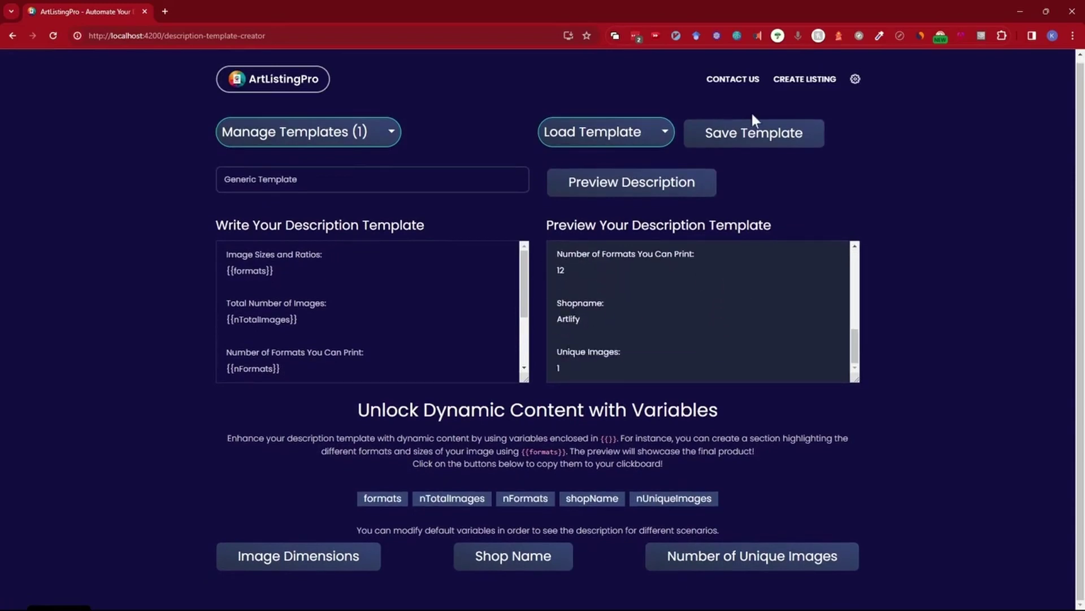
# Go to the listing creation page and generate the listing description from the Default Description template
pyautogui.click(808, 79)
pyautogui.scroll(-5, 650, 254)
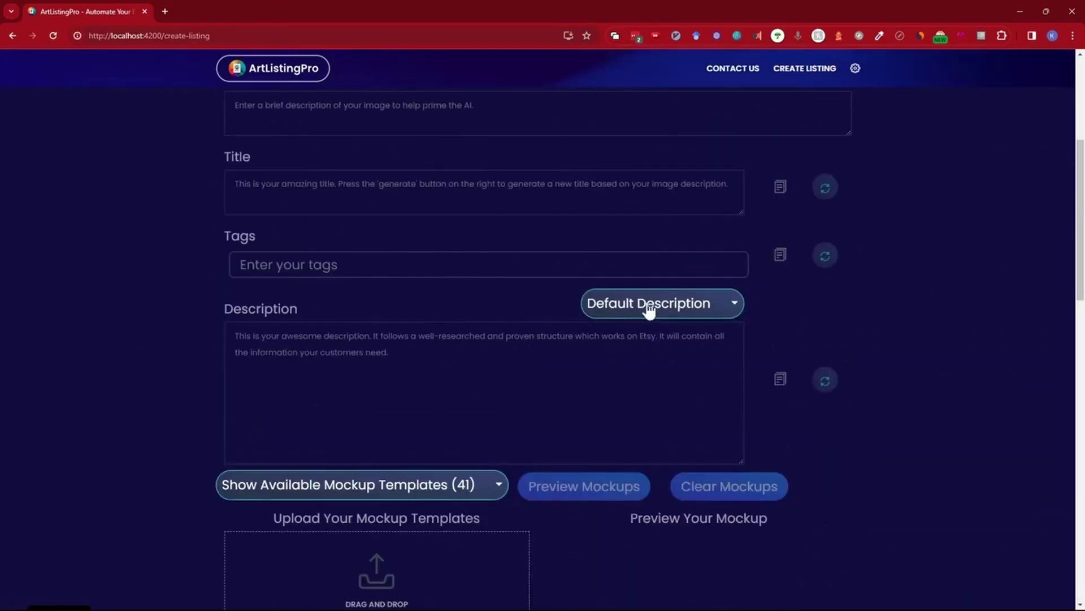
pyautogui.click(648, 308)
pyautogui.click(629, 345)
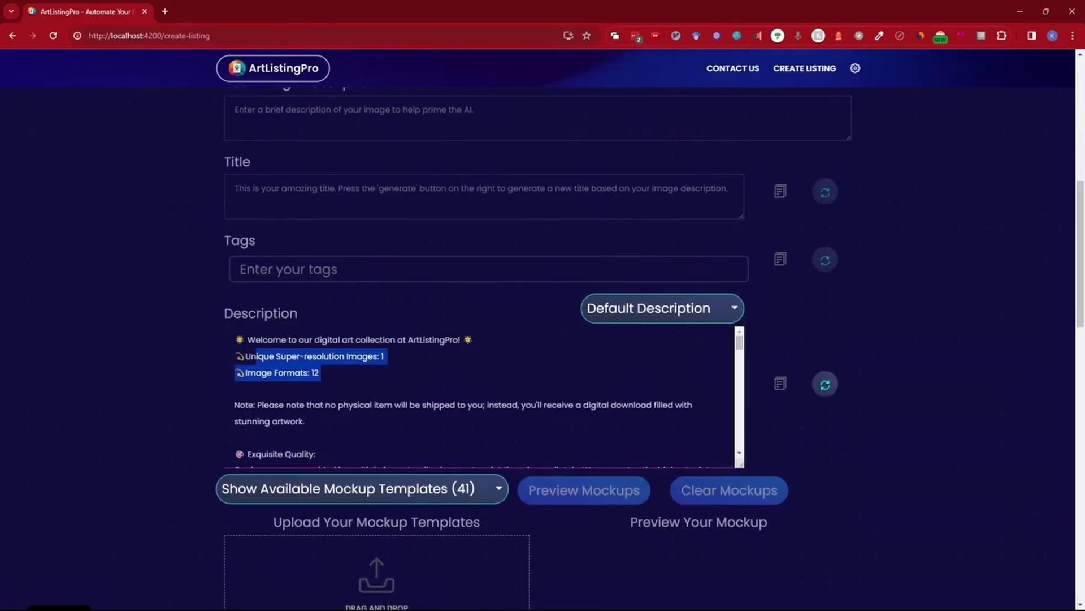
# Regenerate the listing description from Generic Template and review its aspect ratios and total number of images
pyautogui.click(717, 314)
pyautogui.click(630, 376)
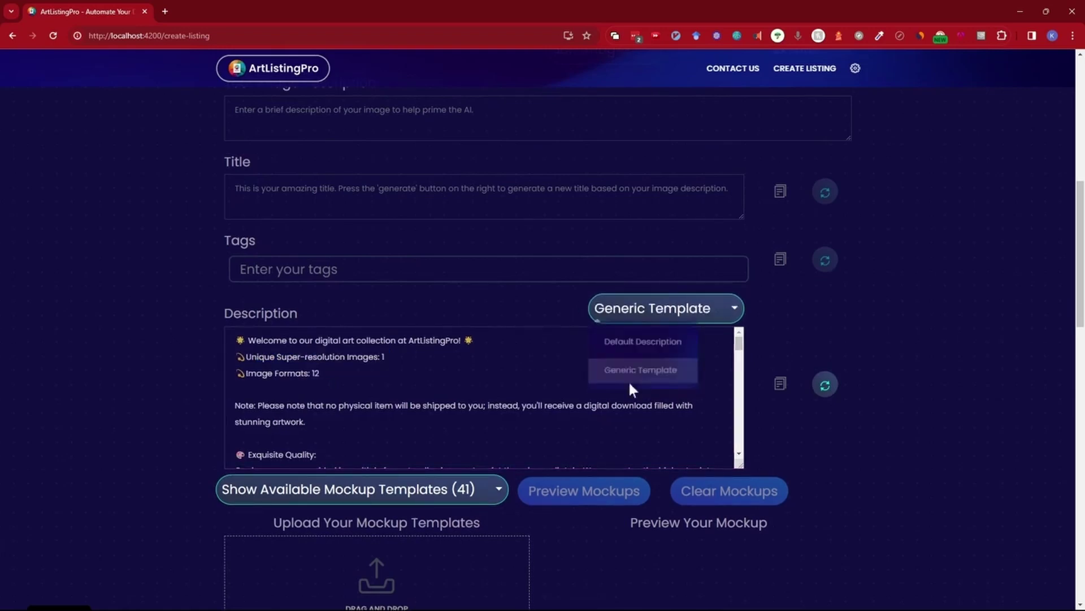
pyautogui.click(826, 386)
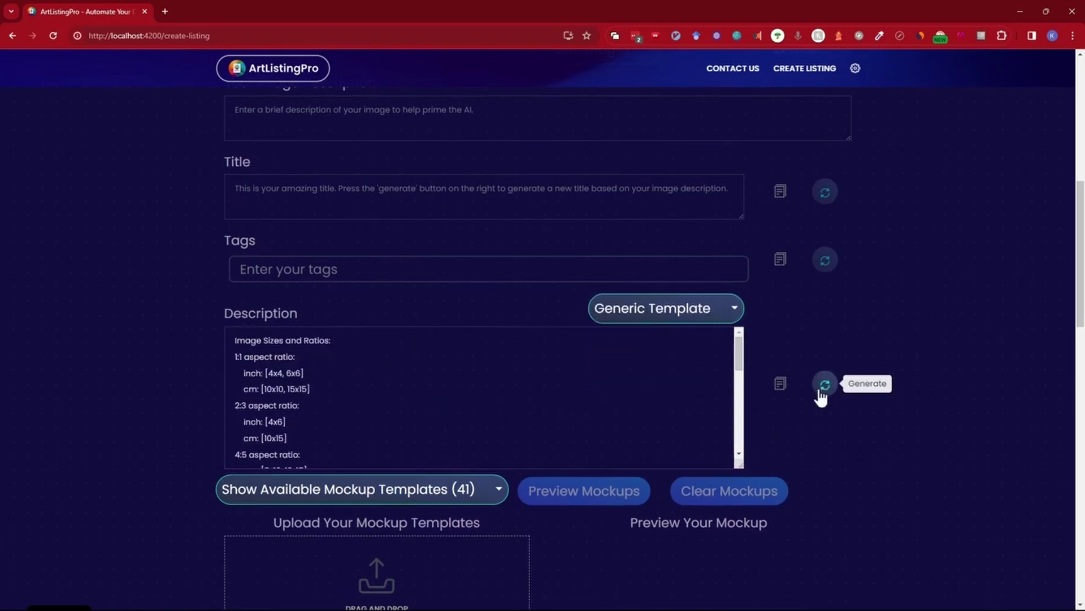
pyautogui.moveTo(258, 356); pyautogui.dragTo(299, 464)
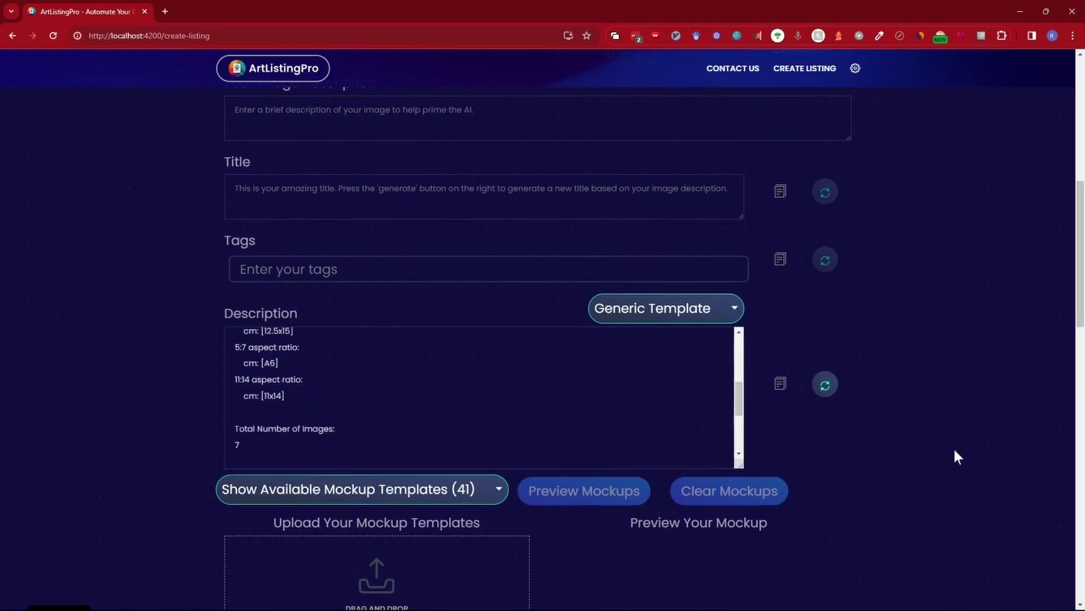